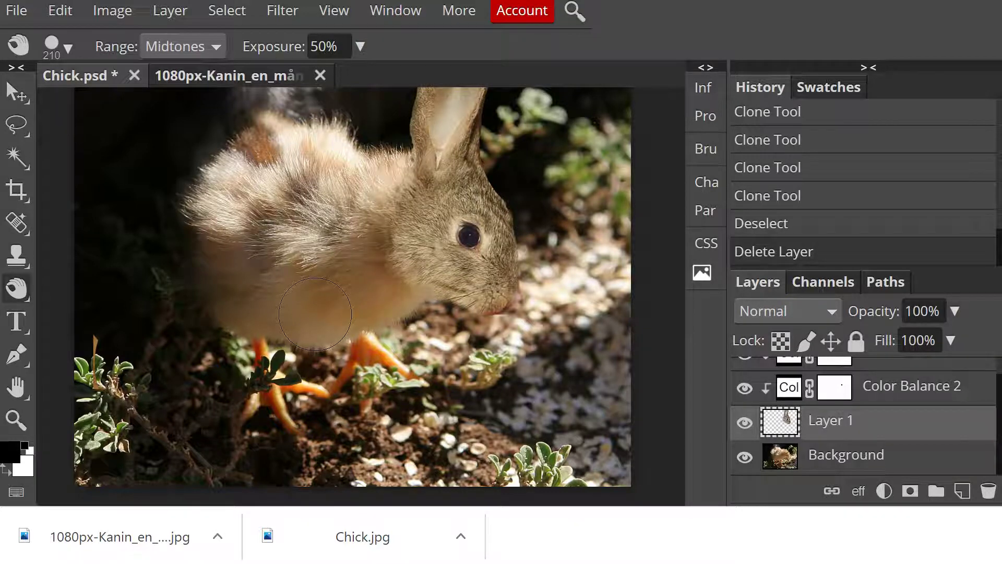
- Burn shadow strokes across the chick's chest and neck, up toward the rabbit's mouth
mouse_move(315, 313)
mouse_down()
mouse_move(386, 205)
mouse_move(368, 261)
mouse_move(313, 330)
mouse_move(357, 287)
mouse_move(343, 328)
mouse_move(368, 315)
mouse_move(343, 335)
mouse_move(363, 309)
mouse_move(392, 298)
mouse_move(382, 261)
mouse_move(446, 304)
mouse_move(505, 313)
mouse_move(453, 307)
mouse_move(400, 258)
mouse_move(379, 260)
mouse_move(470, 331)
mouse_move(372, 279)
mouse_move(456, 327)
mouse_move(488, 333)
mouse_move(448, 340)
mouse_move(240, 322)
mouse_move(211, 300)
mouse_up()
drag(74, 143, 13, 162)
mouse_move(400, 251)
mouse_down()
mouse_move(388, 257)
mouse_move(405, 282)
mouse_move(481, 314)
mouse_up()
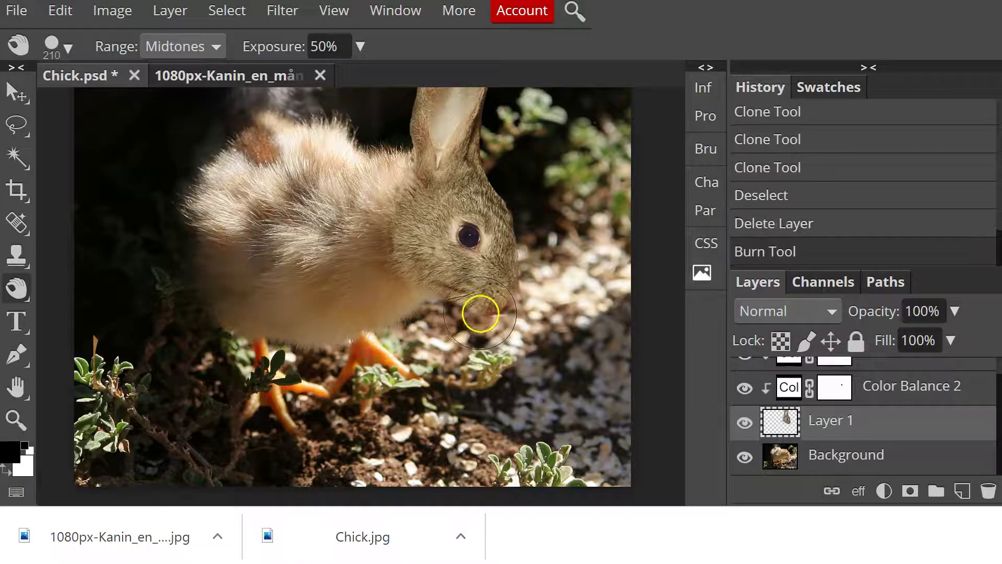
drag(375, 282, 418, 295)
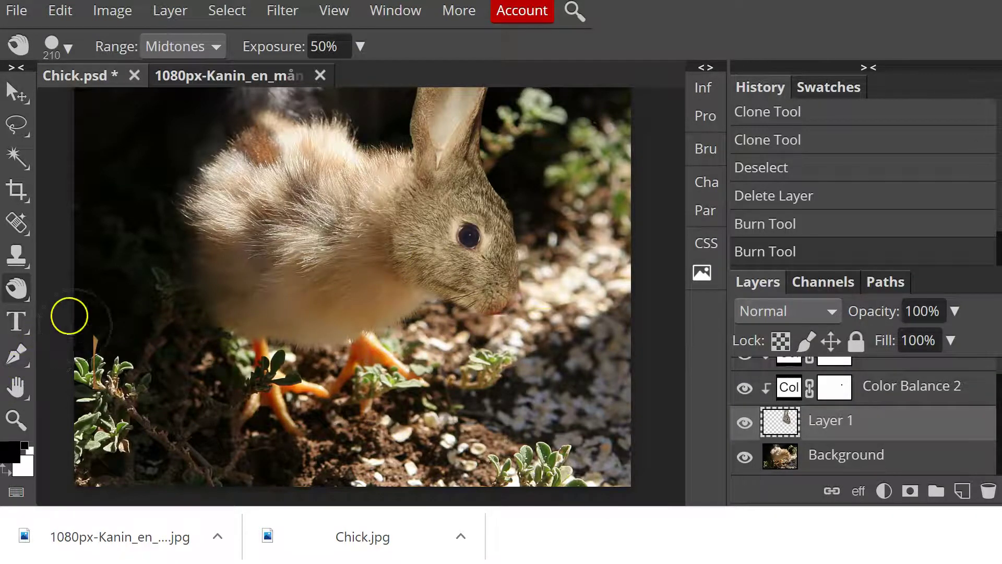
- Soften the Burn brush hardness to 76%
right_click(18, 294)
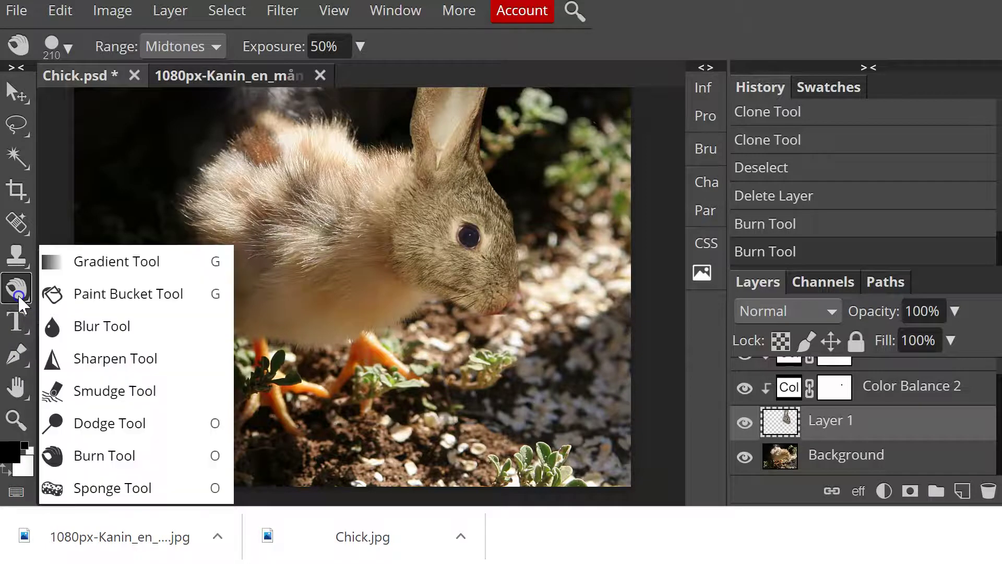
click(17, 294)
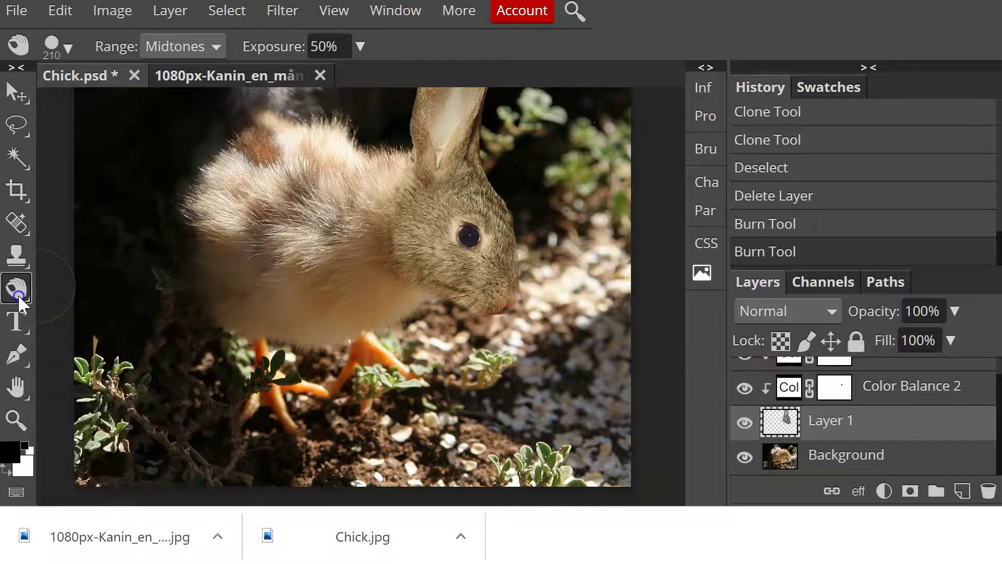
click(71, 45)
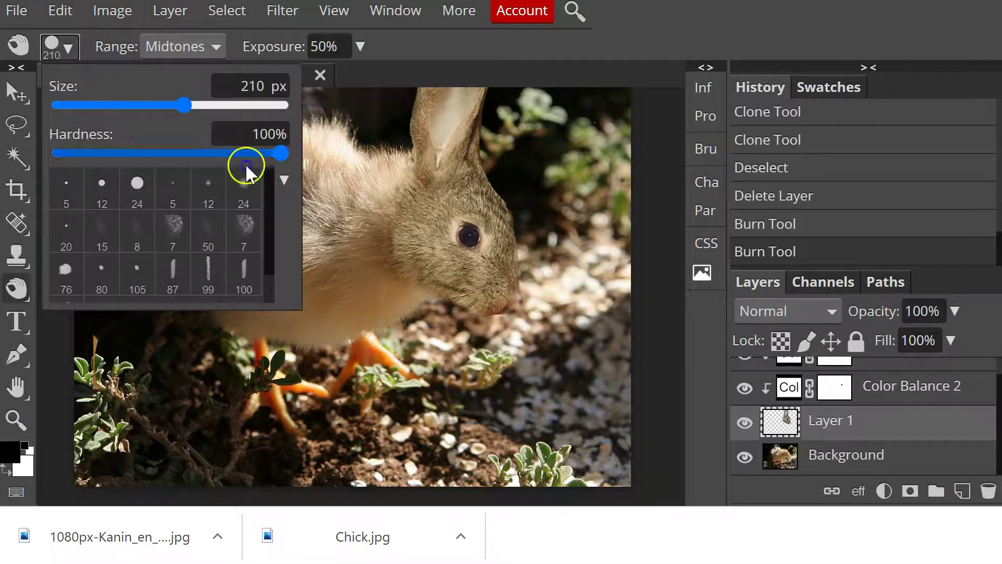
drag(283, 148, 261, 156)
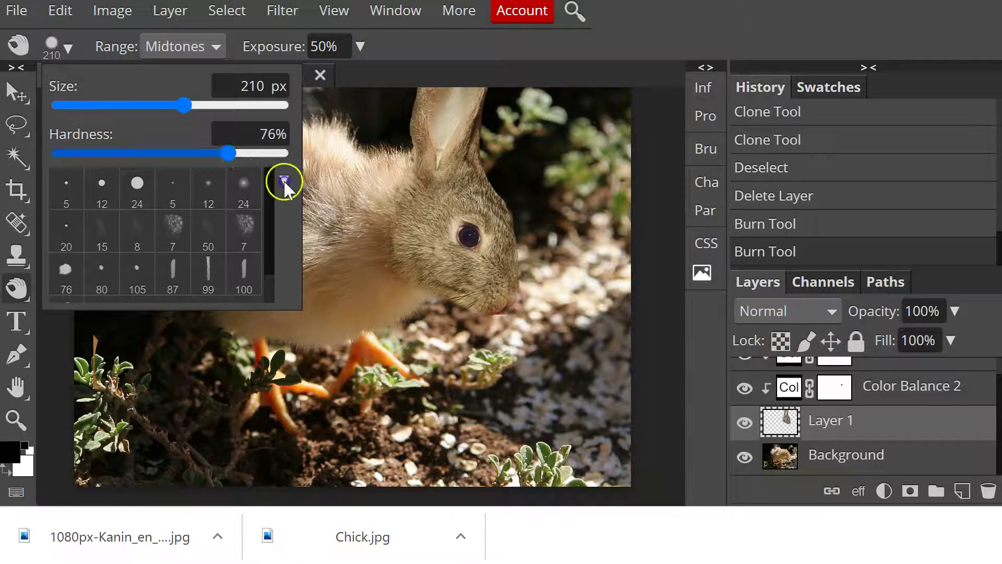
click(386, 252)
- Burn a shadow onto the chick's chest, then undo those two strokes
drag(389, 256, 548, 351)
drag(372, 290, 395, 303)
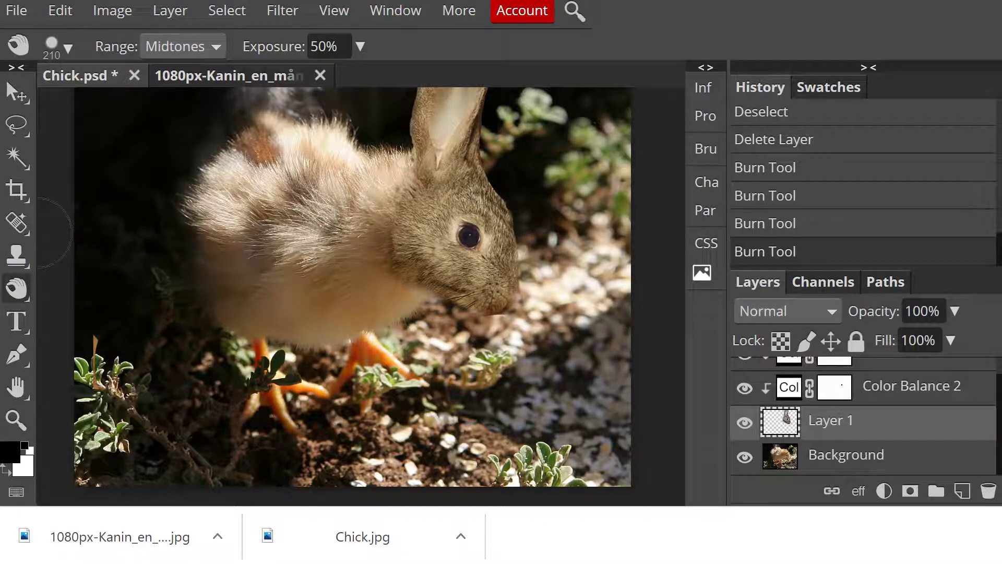
key(ctrl+z)
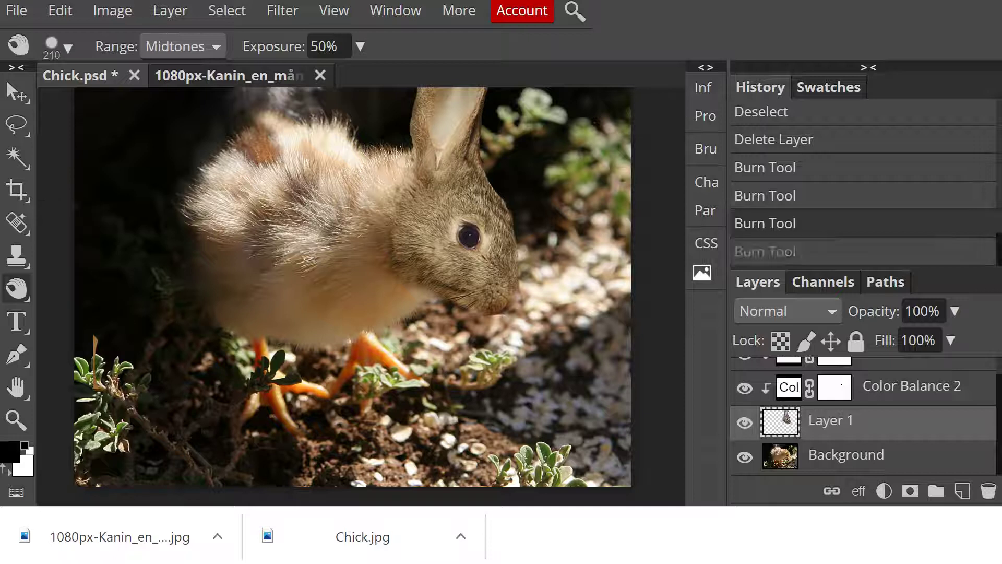
key(ctrl+z)
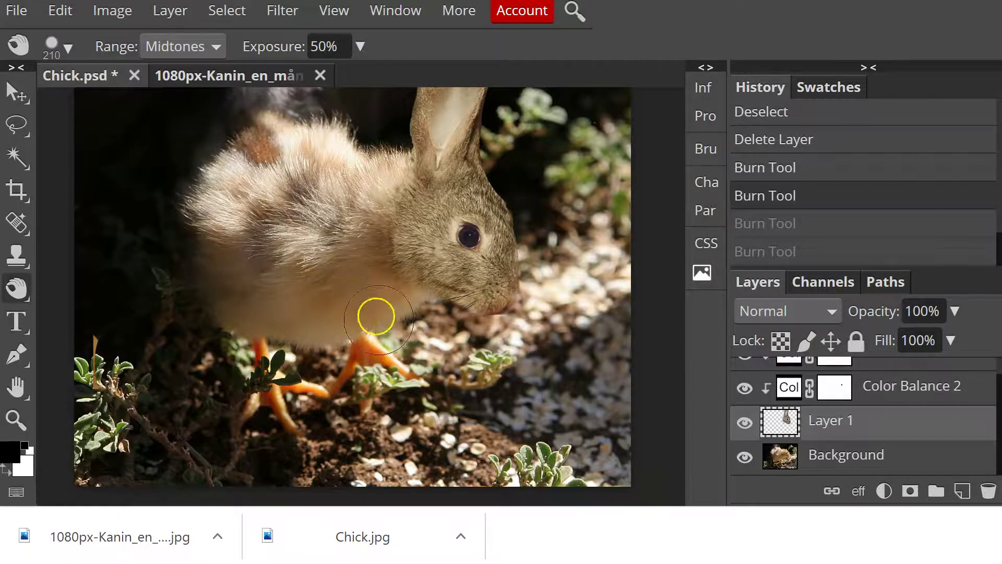
- Burn a fresh shadow over the chick's neck and from its back to the rabbit's head
mouse_move(375, 275)
mouse_down()
mouse_move(381, 264)
mouse_move(405, 284)
mouse_move(447, 288)
mouse_move(425, 316)
mouse_up()
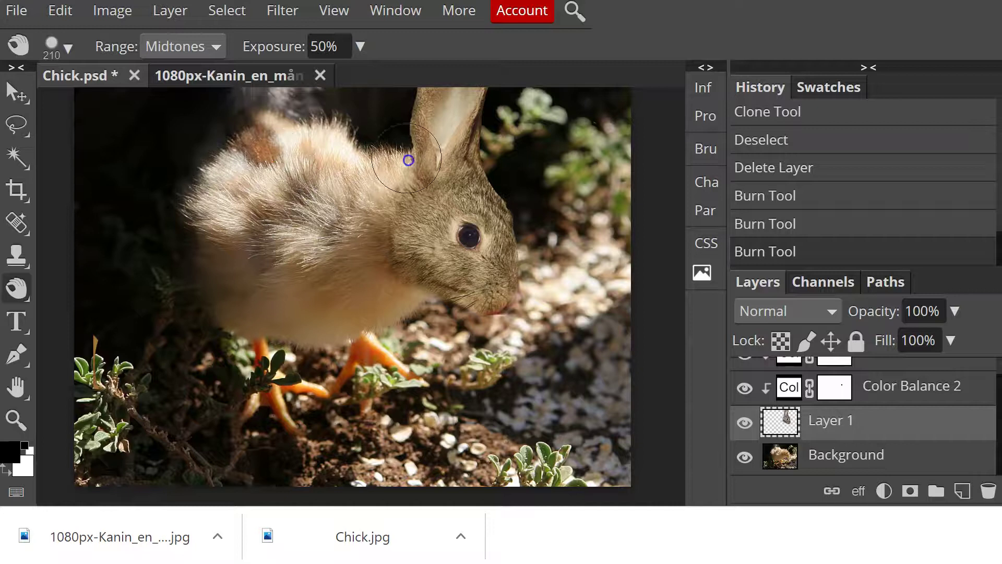
click(322, 177)
mouse_move(322, 176)
mouse_down()
mouse_move(410, 173)
mouse_move(369, 150)
mouse_move(314, 158)
mouse_move(409, 177)
mouse_move(464, 171)
mouse_move(394, 177)
mouse_move(476, 185)
mouse_up()
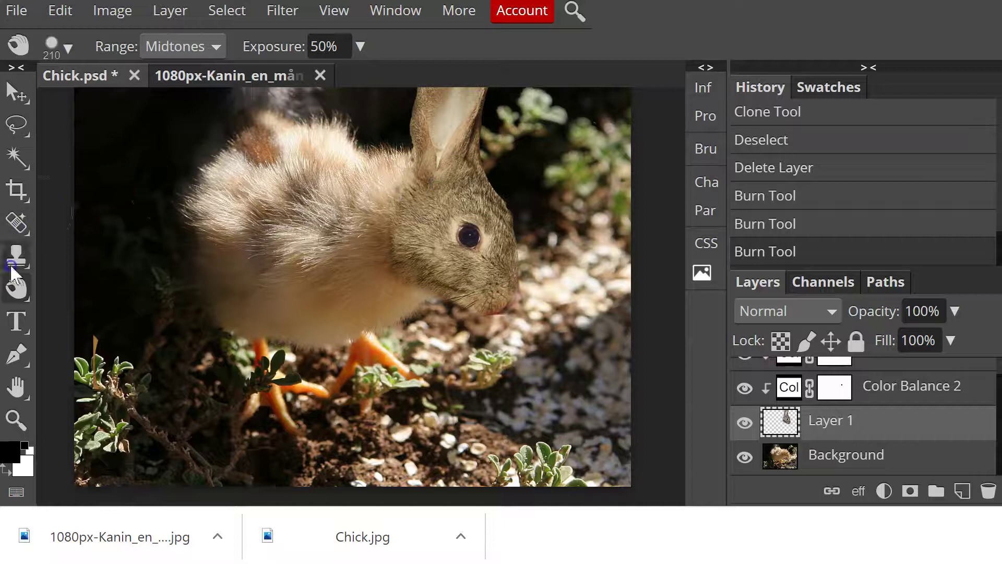
- Switch from Burn to the Dodge Tool and shrink the brush to 59 px
click(15, 289)
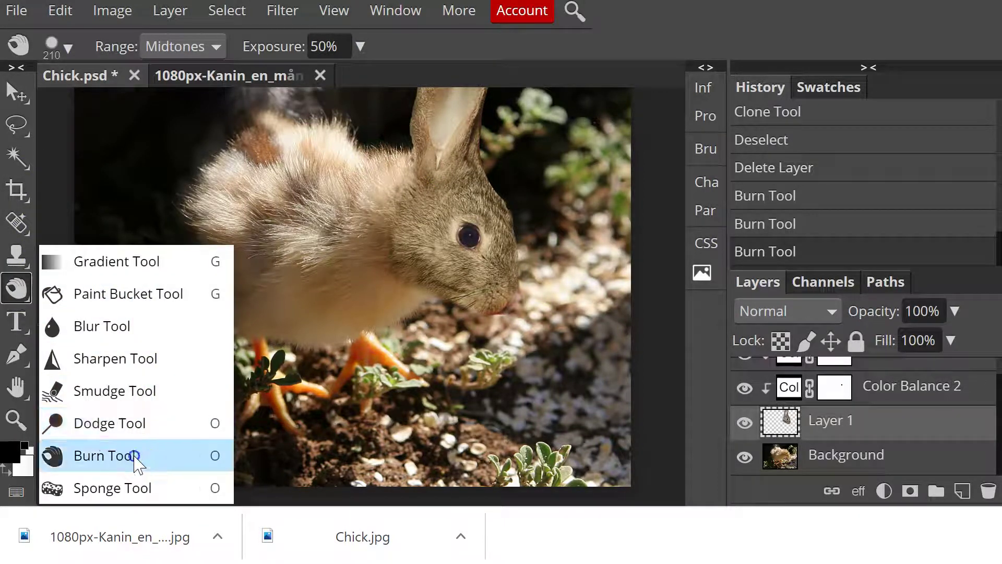
click(16, 388)
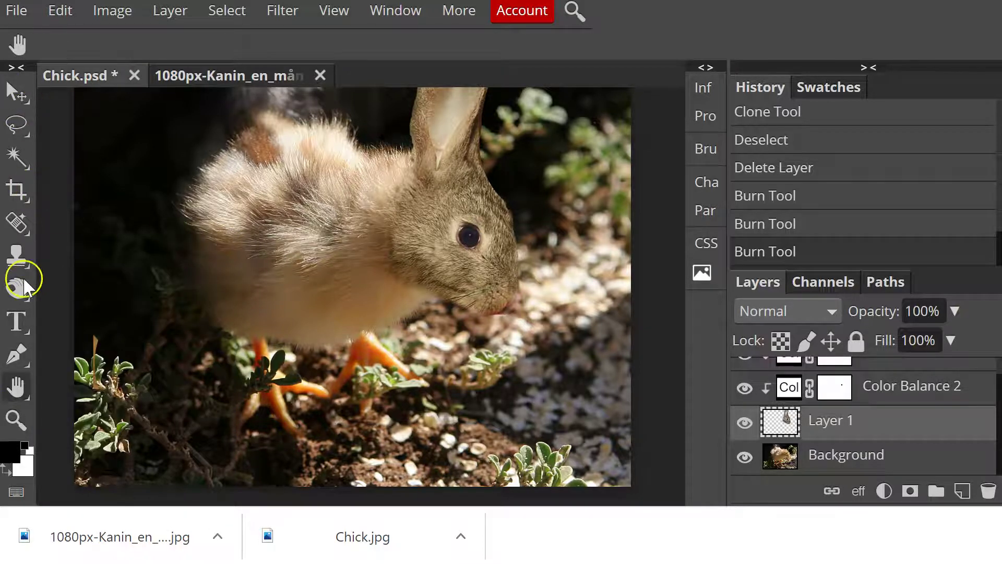
right_click(18, 293)
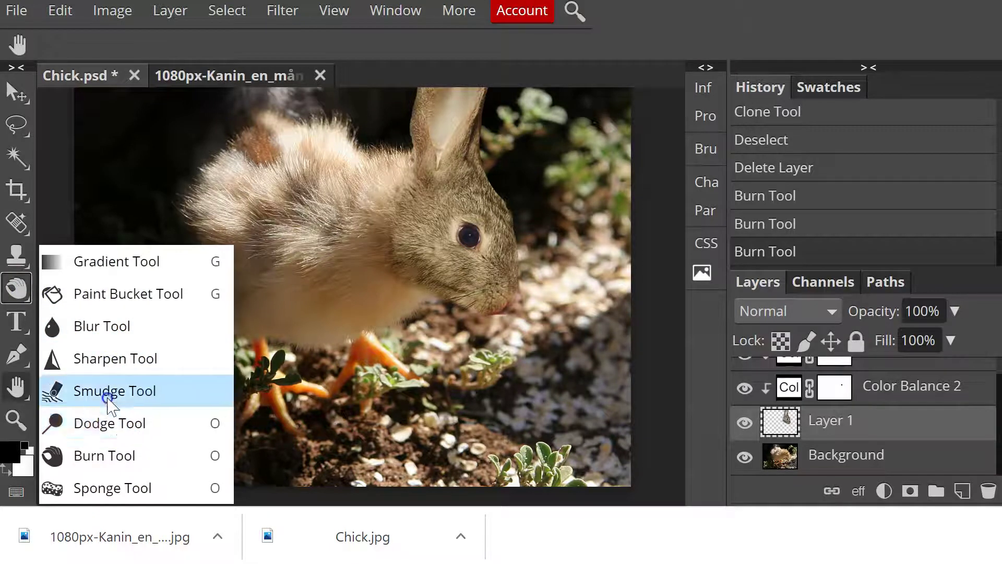
click(111, 423)
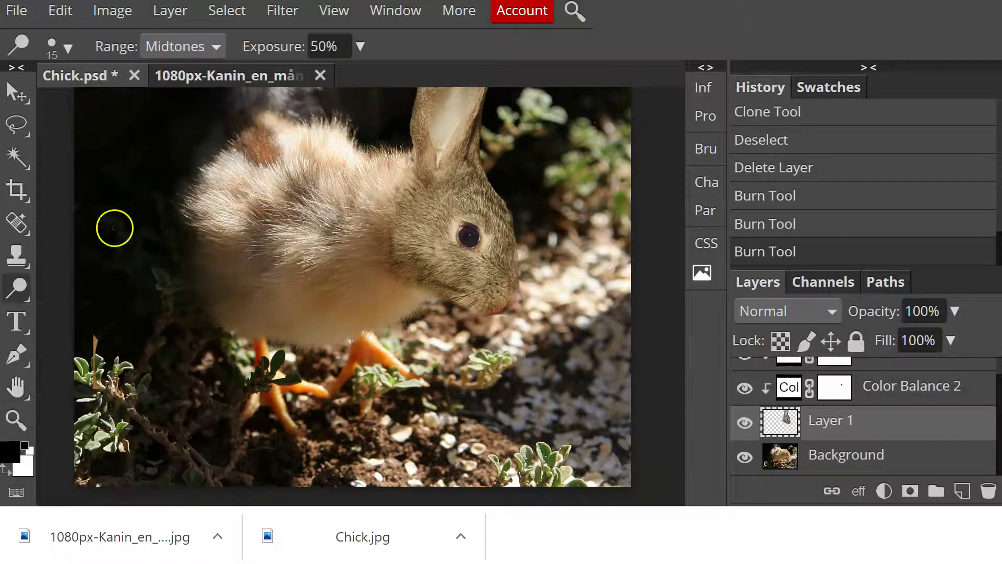
click(68, 47)
click(138, 105)
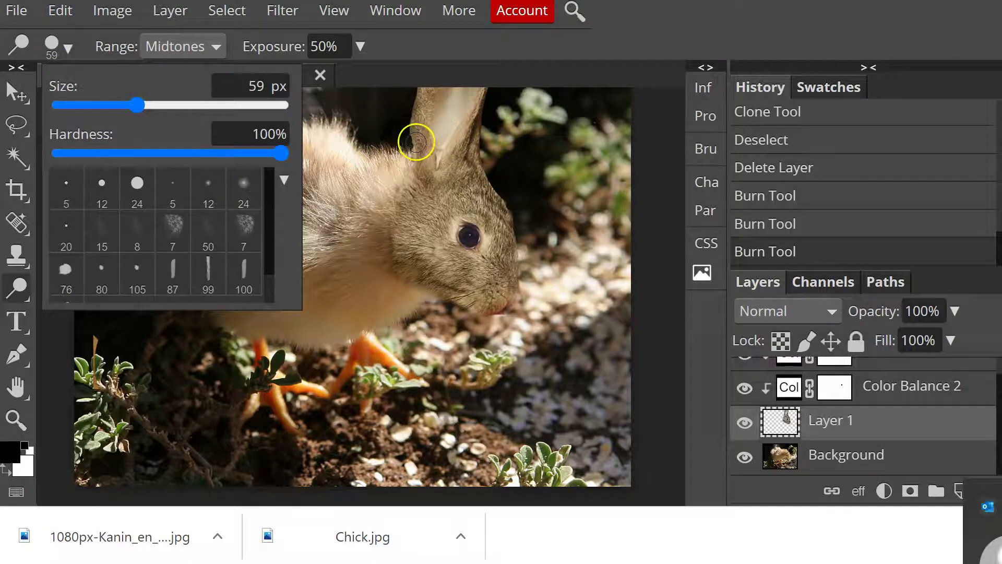
- Dodge around the base of the rabbit's ear and up over its head
mouse_move(416, 142)
mouse_down()
mouse_move(441, 157)
mouse_move(425, 140)
mouse_move(419, 151)
mouse_up()
click(419, 151)
mouse_move(418, 112)
mouse_down()
mouse_move(401, 143)
mouse_move(402, 170)
mouse_up()
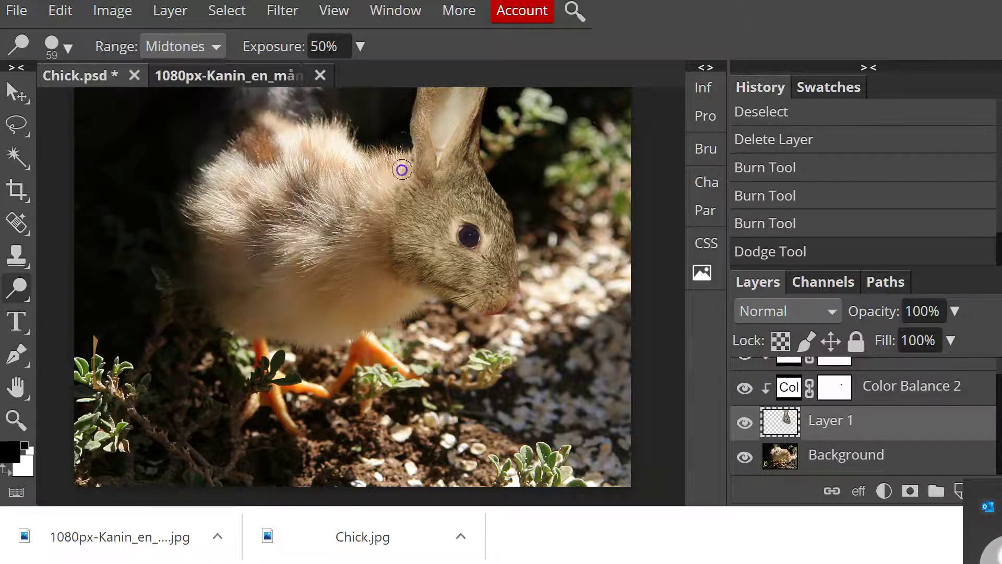
drag(434, 85, 418, 127)
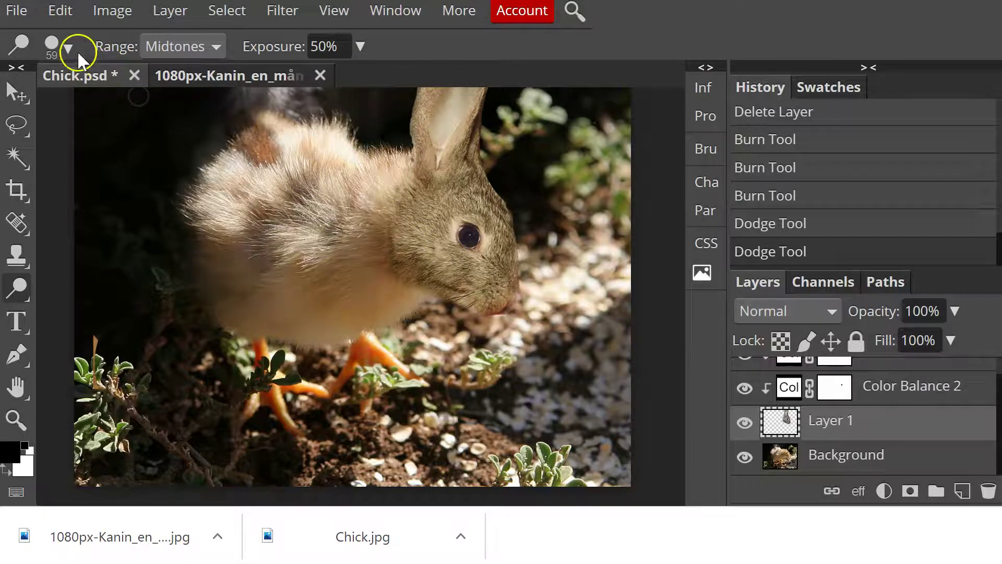
- Lower brush hardness to 79% and dodge the rabbit's head and the ear-base patch
click(64, 46)
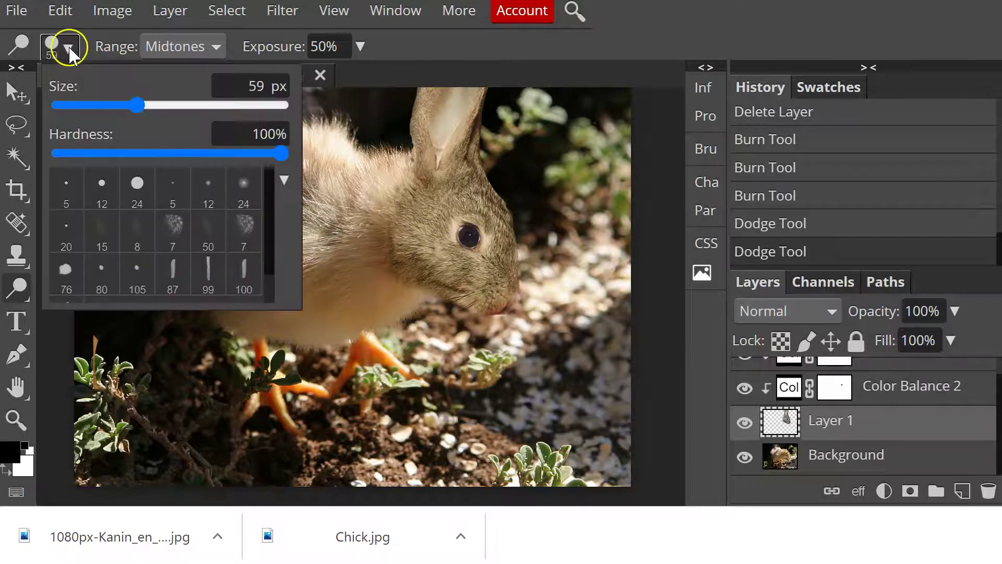
click(233, 155)
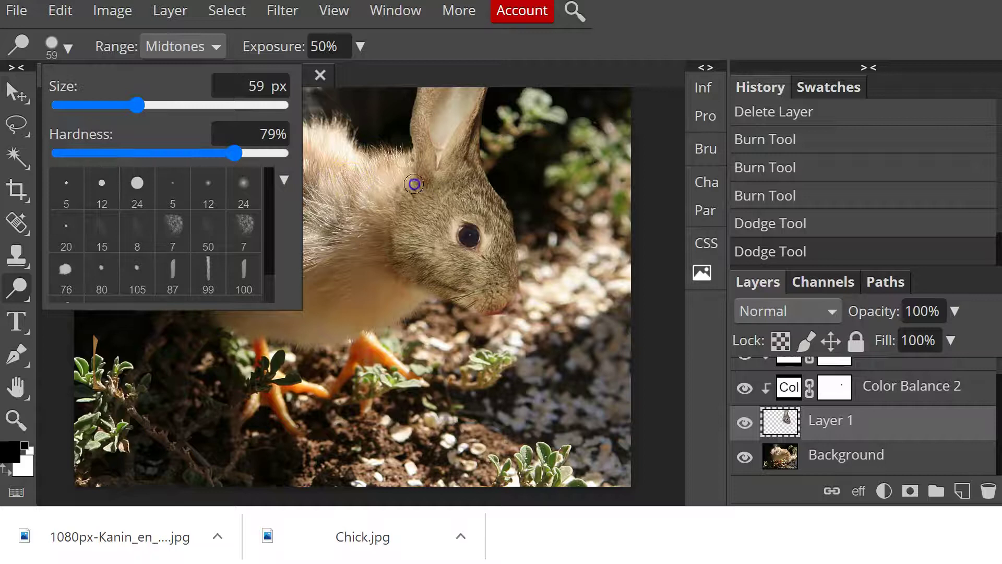
click(414, 183)
mouse_move(414, 186)
mouse_down()
mouse_move(382, 187)
mouse_move(423, 192)
mouse_move(374, 197)
mouse_up()
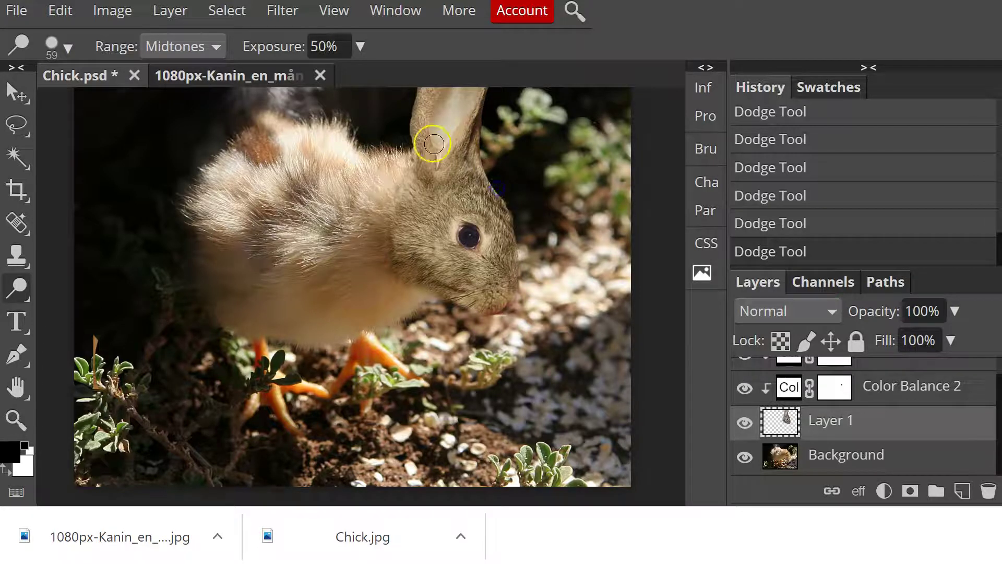
mouse_move(499, 185)
mouse_down()
mouse_move(424, 178)
mouse_move(501, 196)
mouse_up()
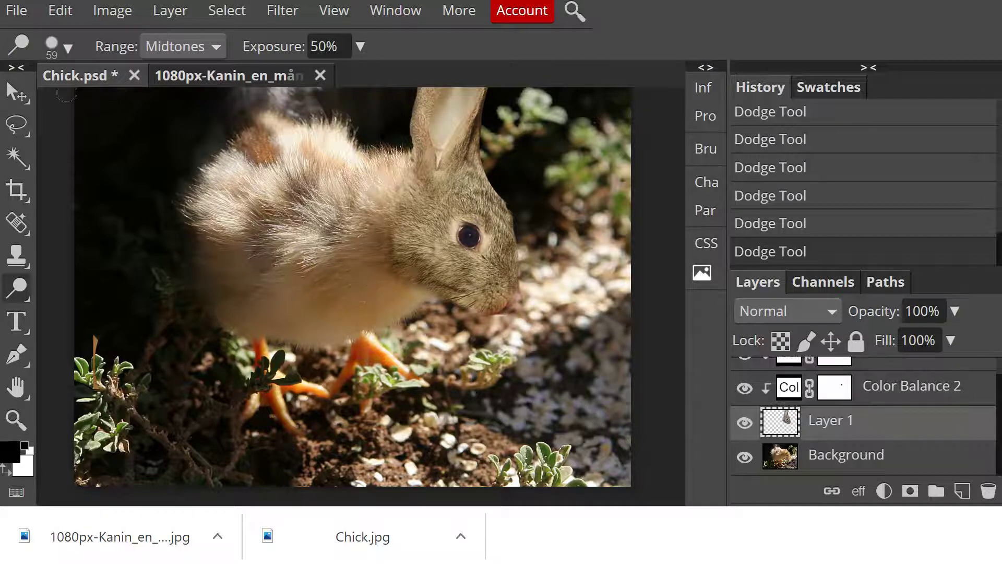
- Set the Dodge range to Highlights, try cheek strokes, then undo them
click(205, 46)
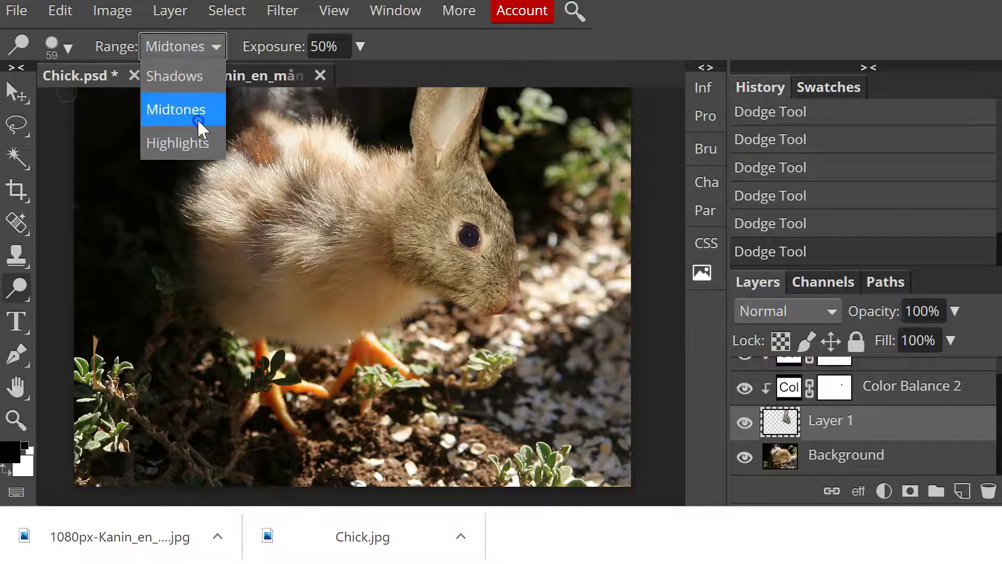
click(183, 143)
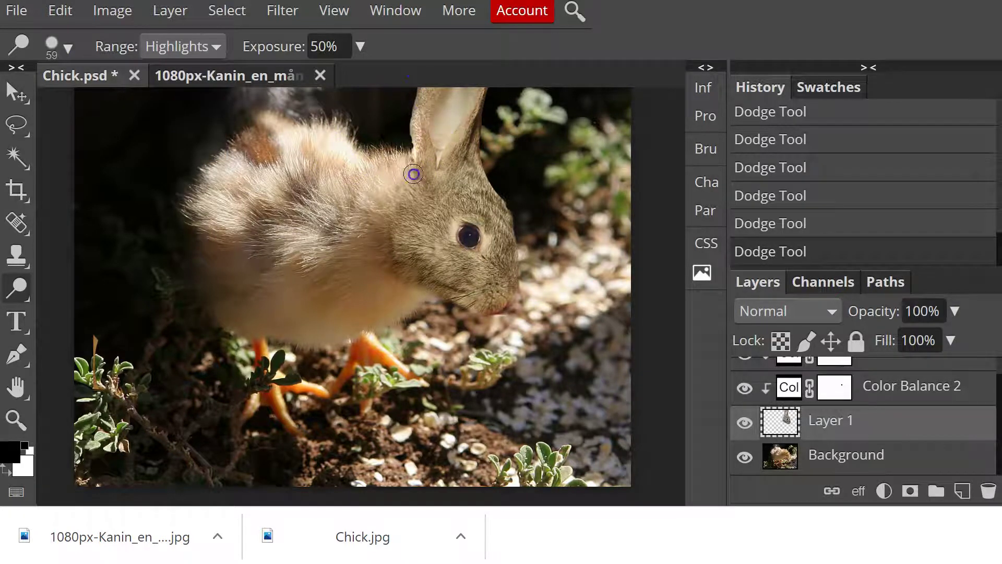
mouse_move(414, 174)
mouse_down()
mouse_move(411, 191)
mouse_move(425, 134)
mouse_move(426, 175)
mouse_move(408, 202)
mouse_up()
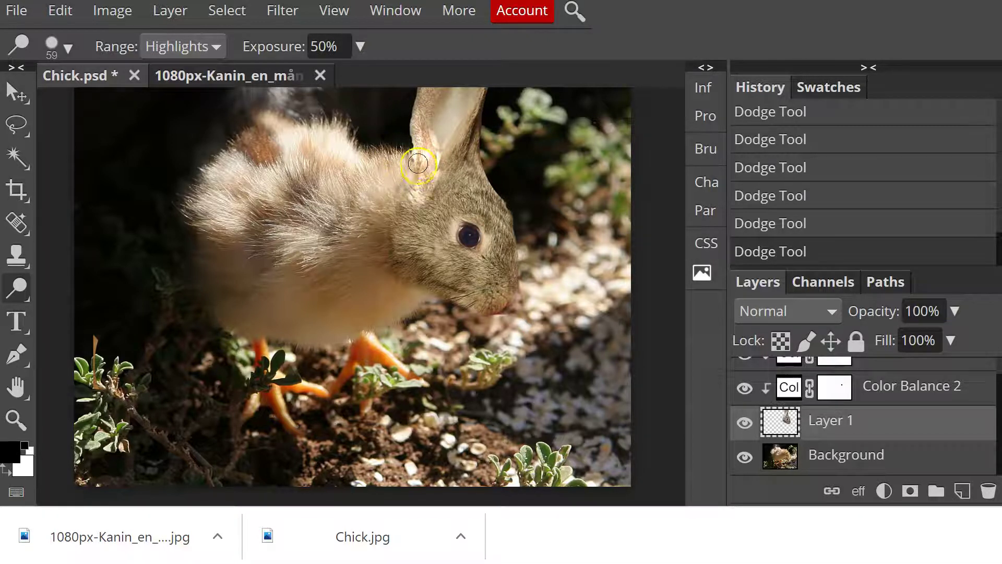
drag(418, 164, 413, 183)
key(ctrl+z)
key(ctrl+z)
key(ctrl+z)
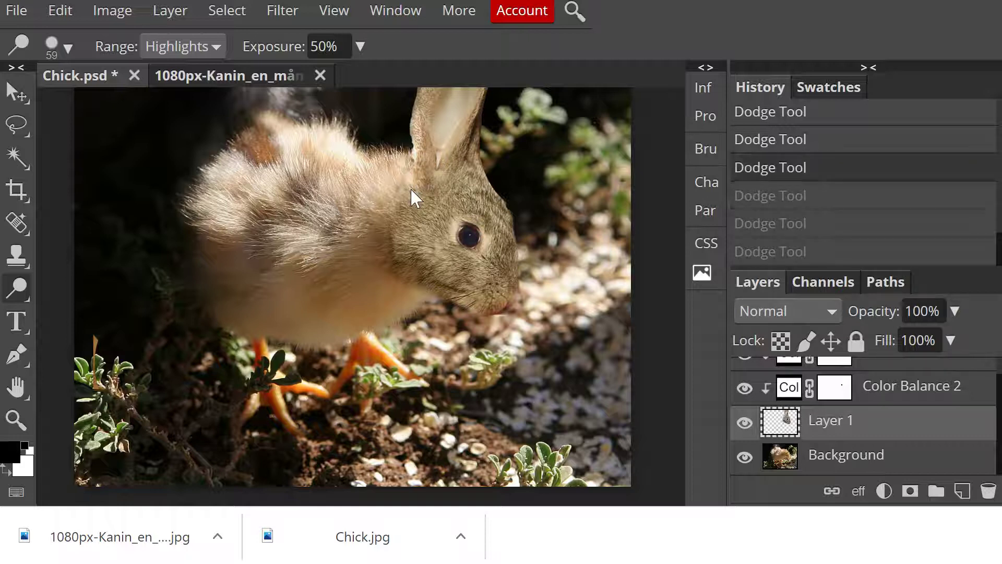
- Lower brush hardness to 27%, try a stroke on the ear edge, then undo it
click(68, 45)
click(119, 151)
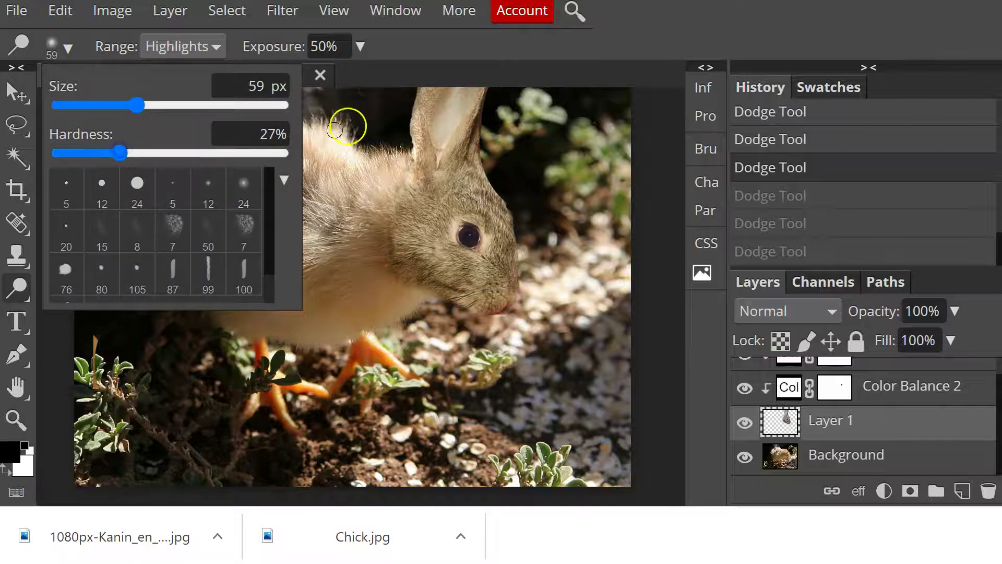
mouse_move(393, 129)
mouse_down()
mouse_move(422, 107)
mouse_move(422, 150)
mouse_move(406, 179)
mouse_up()
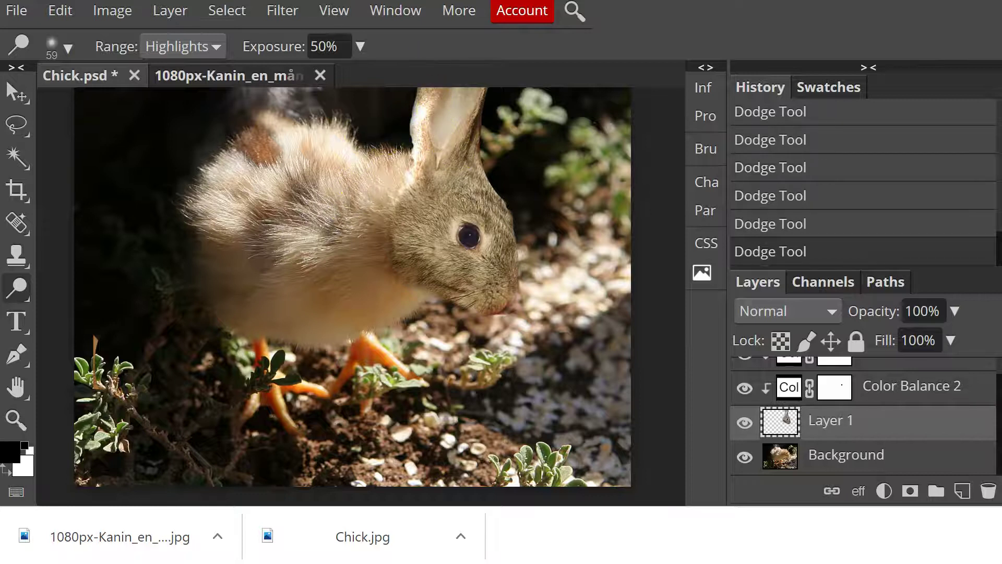
key(ctrl+z)
key(ctrl+z)
key(ctrl+z)
key(ctrl+z)
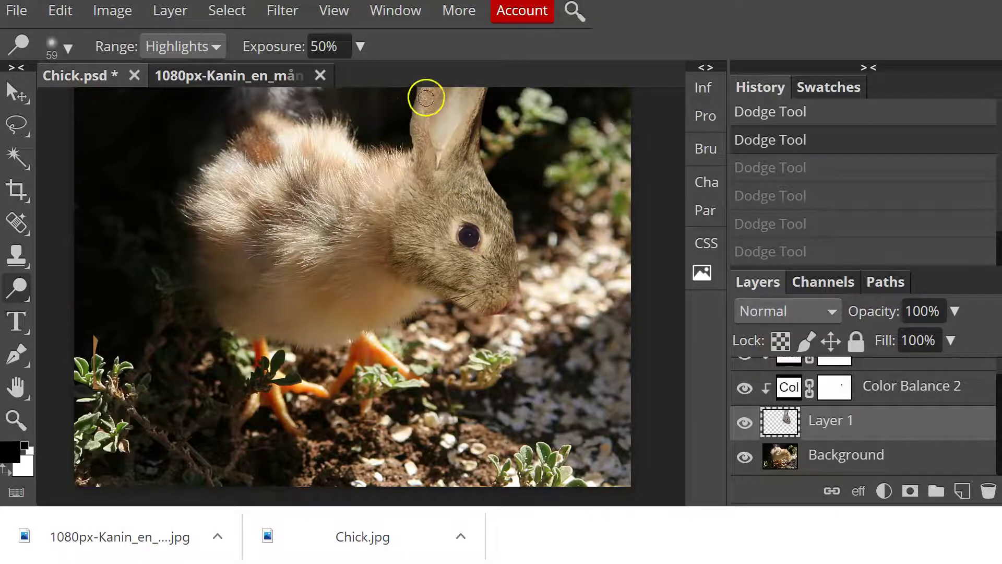
- Set the Dodge brush to 313 px at 5% hardness and lighten the dark fur behind the ear
click(72, 52)
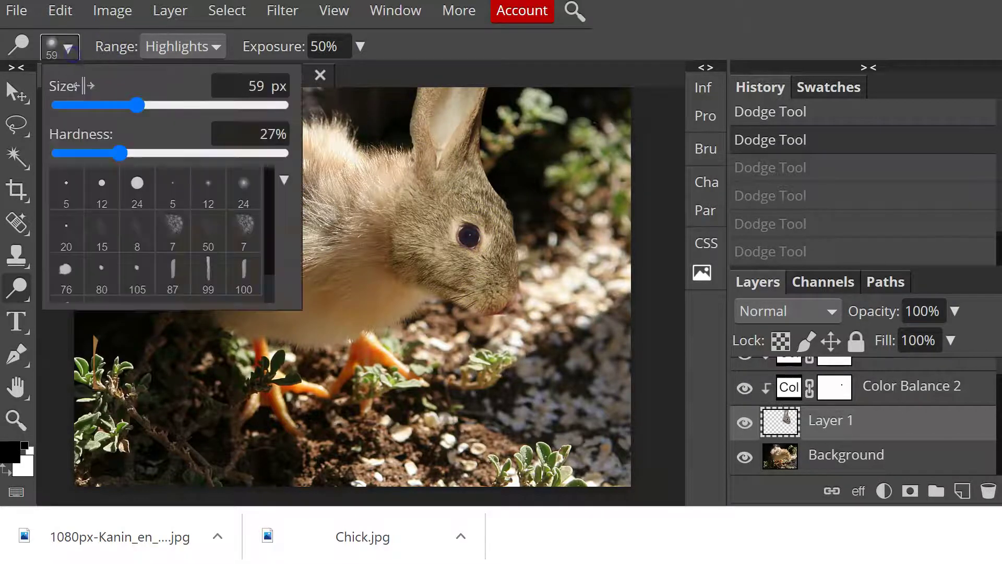
click(70, 151)
click(204, 105)
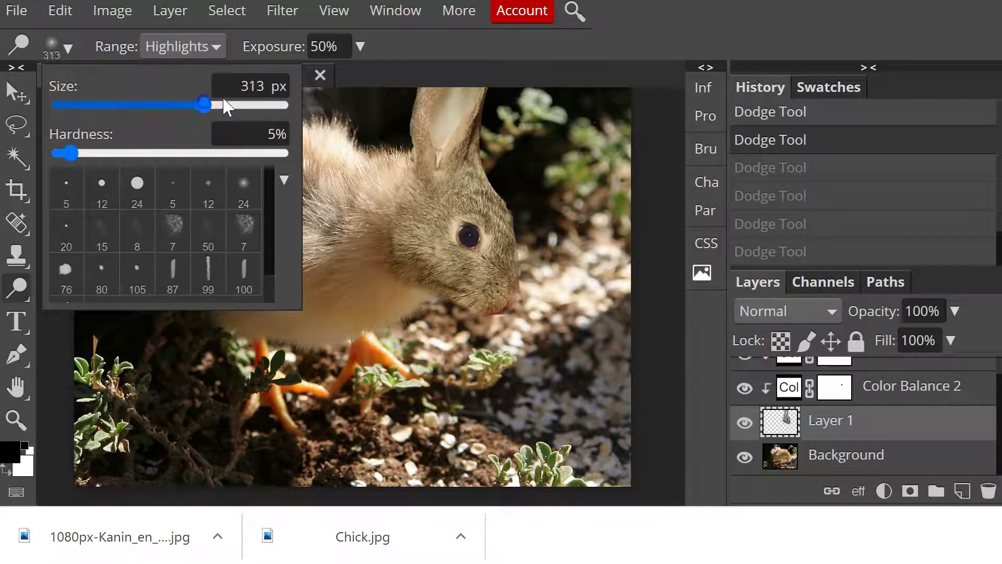
click(401, 99)
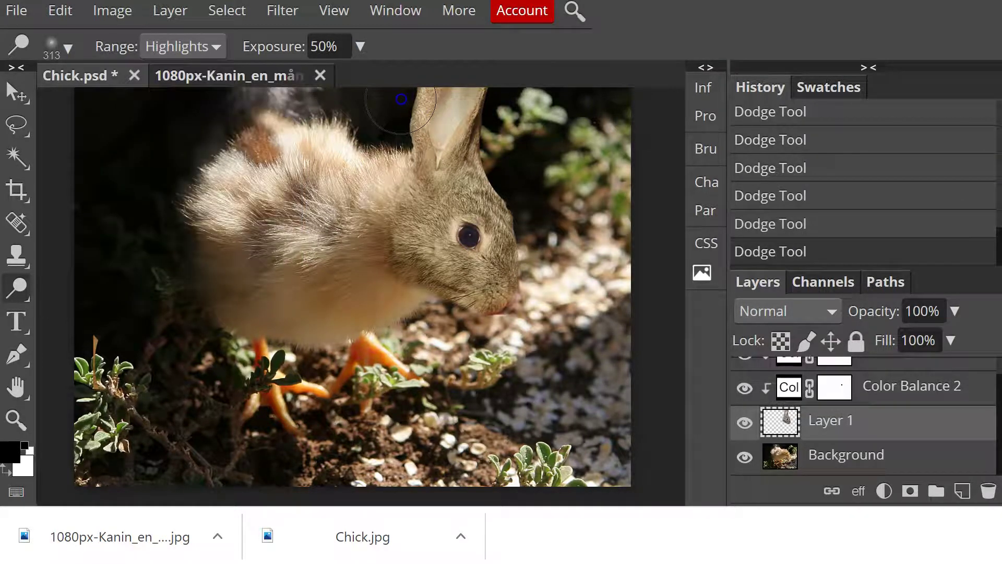
click(394, 128)
drag(401, 113, 405, 101)
click(779, 417)
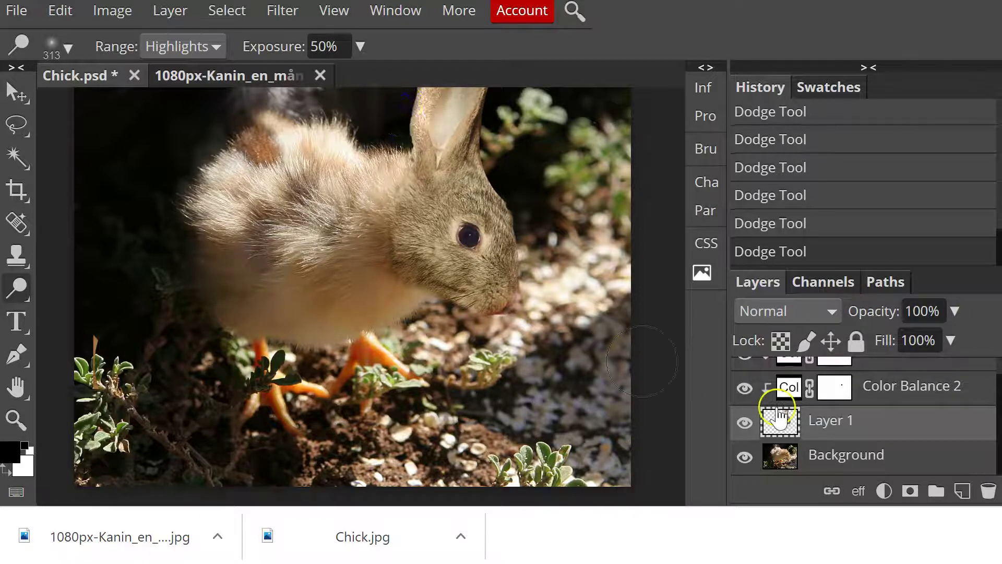